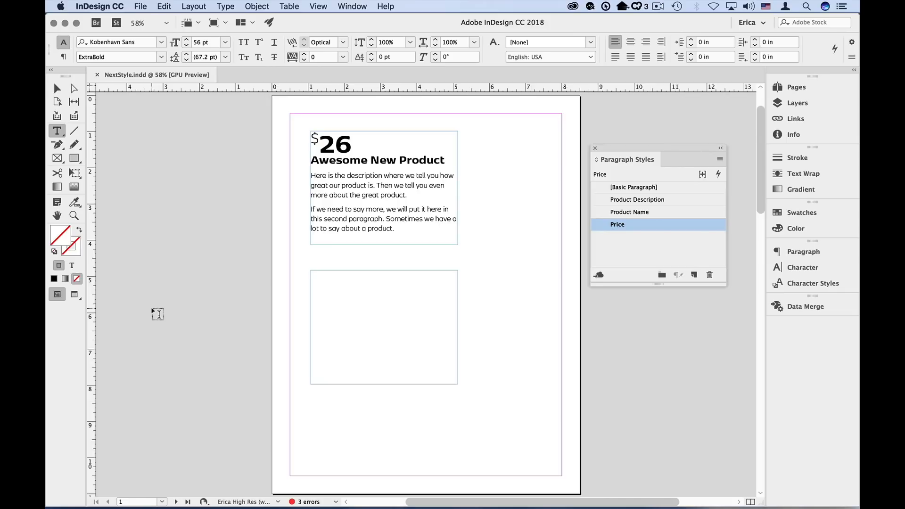
{"action": "left_click", "coordinate": [333, 139]}
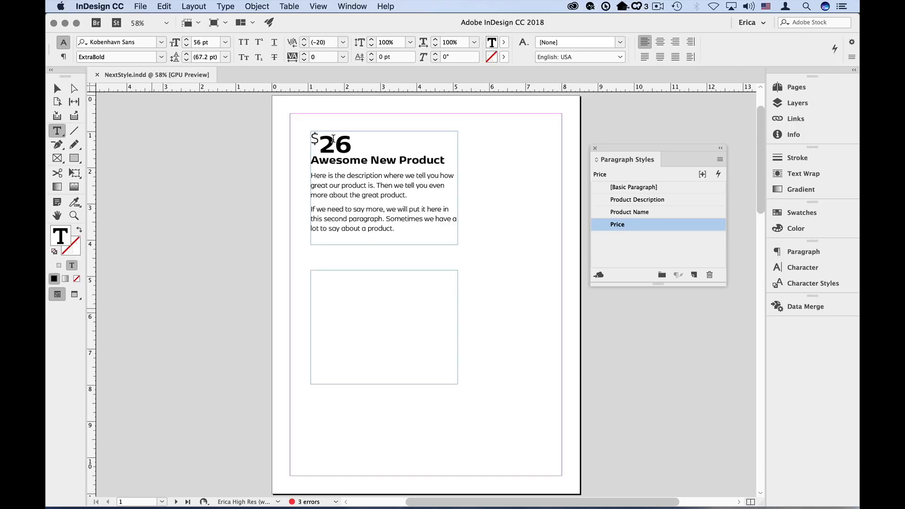
{"action": "left_click", "coordinate": [627, 212]}
{"action": "left_click", "coordinate": [638, 199]}
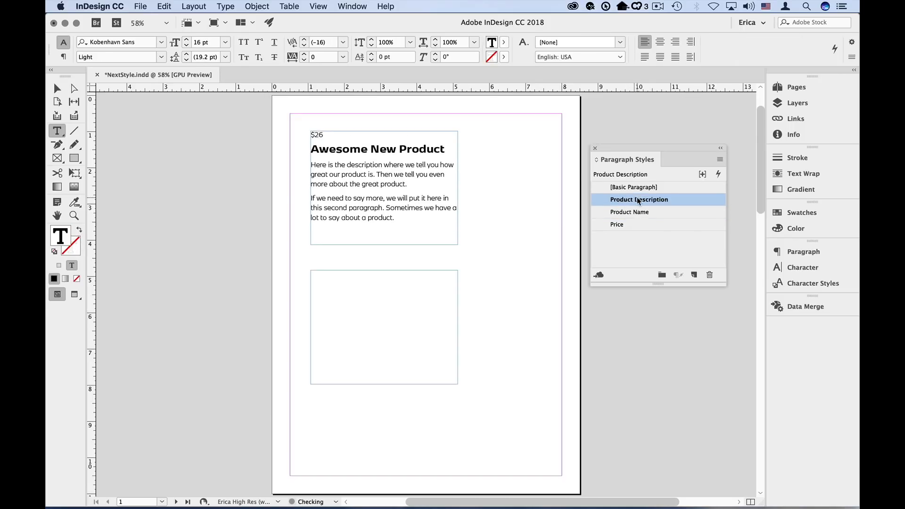
{"action": "left_click", "coordinate": [636, 226]}
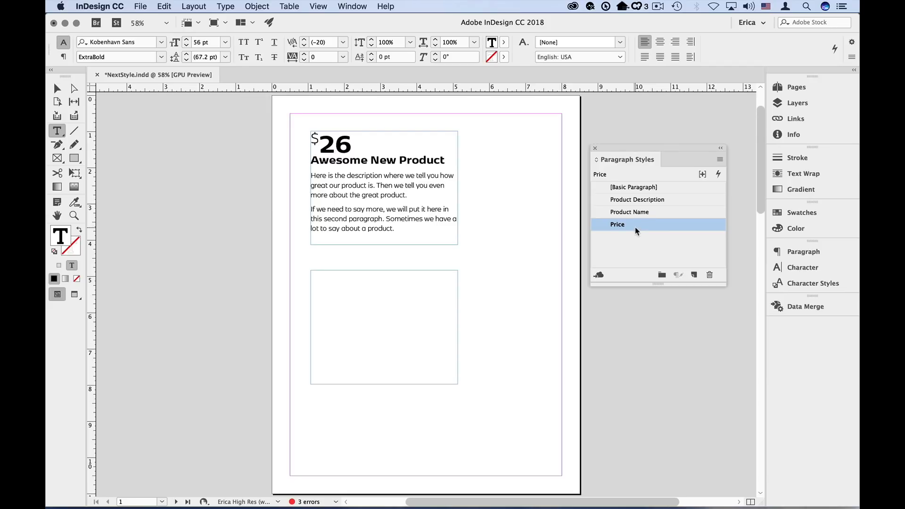
- Edit the Price paragraph style so its Next Style is Product Name
{"action": "right_click", "coordinate": [636, 227]}
{"action": "left_click", "coordinate": [660, 242]}
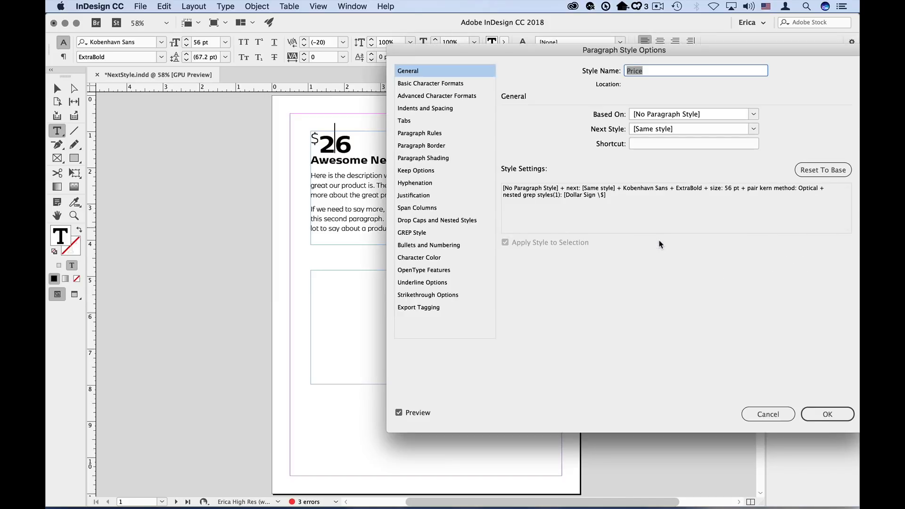
{"action": "left_click", "coordinate": [752, 131]}
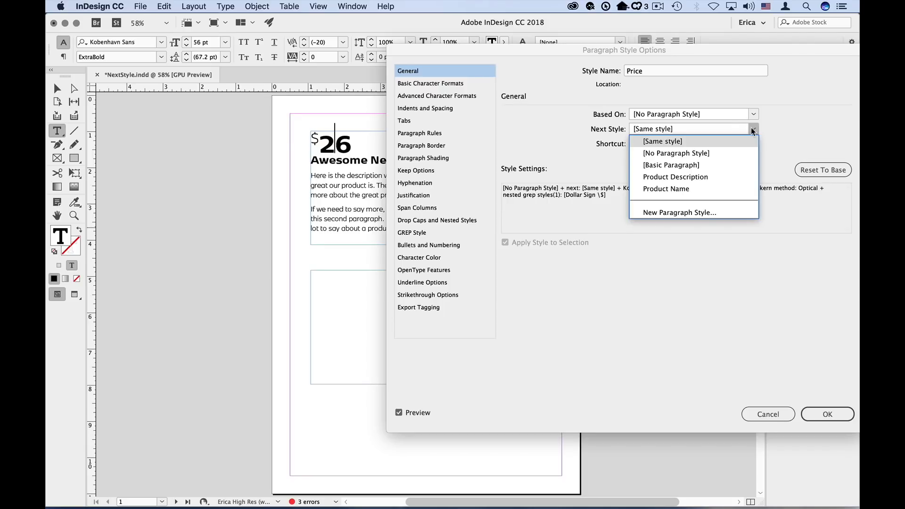
{"action": "left_click", "coordinate": [726, 188]}
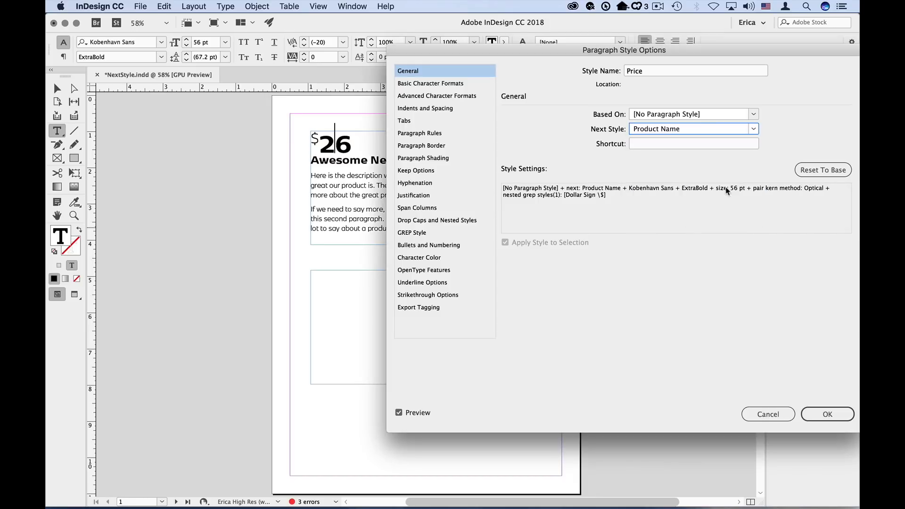
{"action": "left_click", "coordinate": [823, 415]}
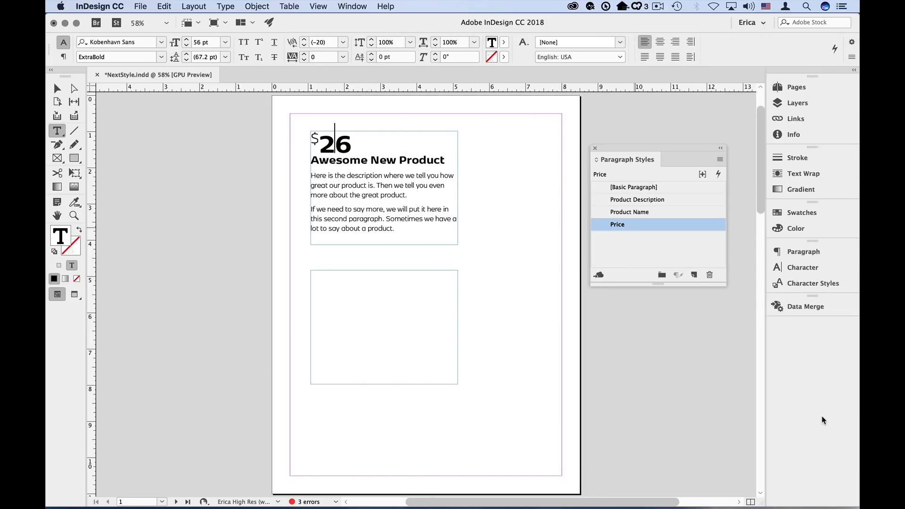
- Edit the Product Name paragraph style so its Next Style is Product Description
{"action": "right_click", "coordinate": [653, 212]}
{"action": "left_click", "coordinate": [663, 222]}
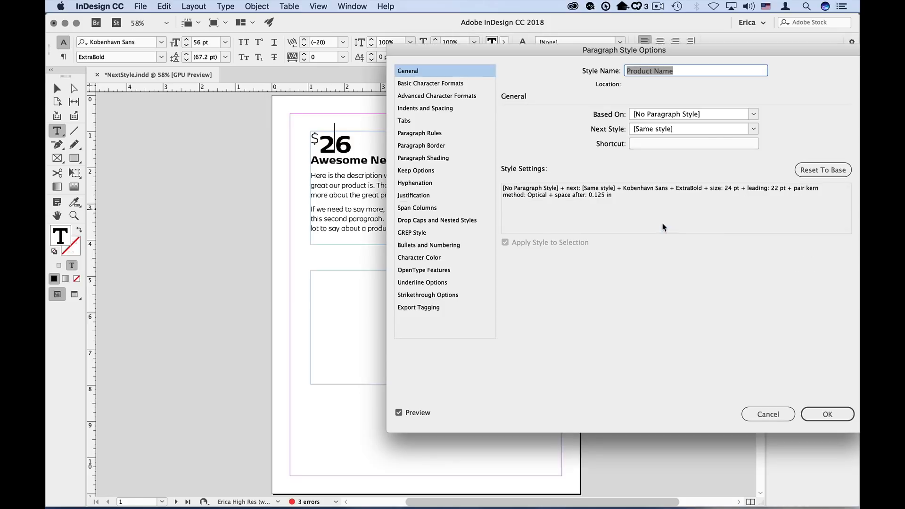
{"action": "left_click", "coordinate": [754, 128]}
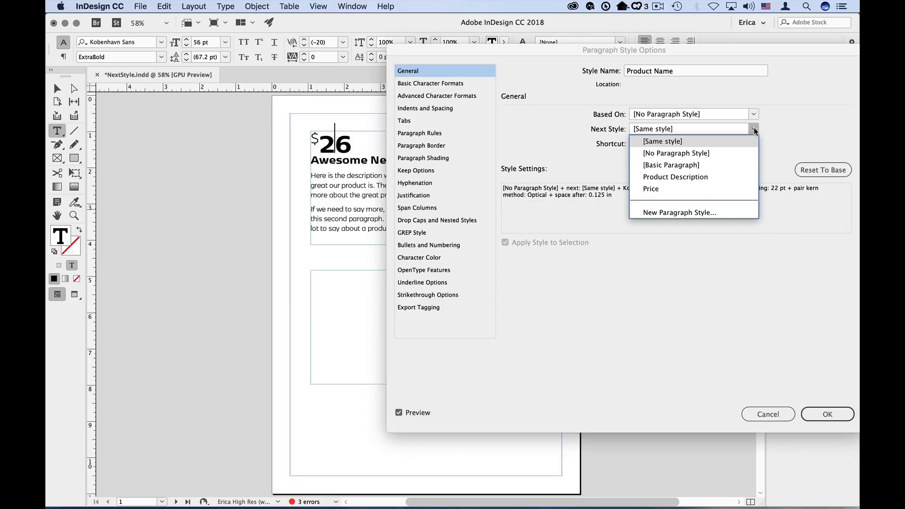
{"action": "left_click", "coordinate": [728, 176]}
{"action": "left_click", "coordinate": [826, 415]}
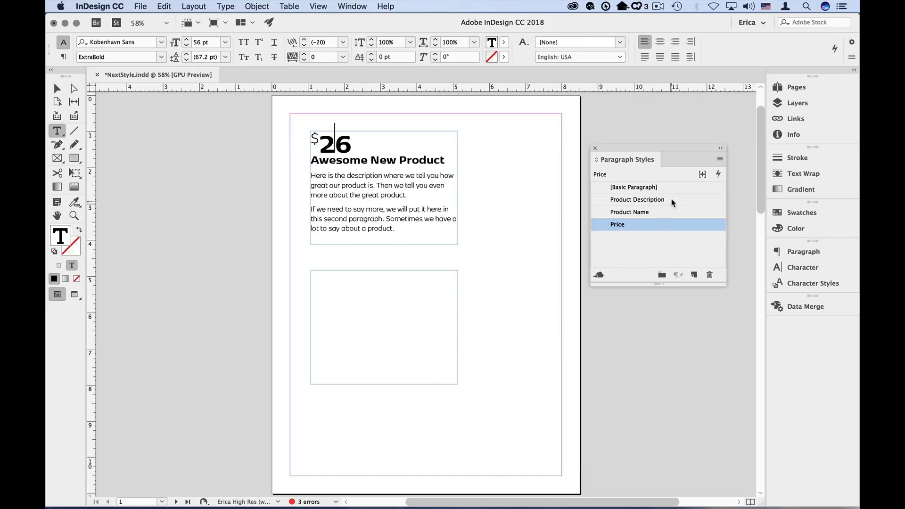
- Open the Product Description style's options and review its Next Style setting
{"action": "right_click", "coordinate": [672, 200]}
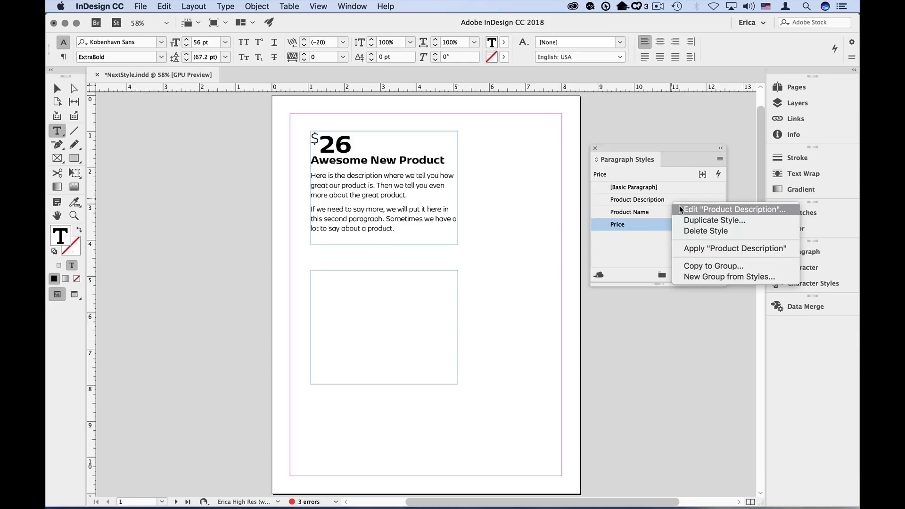
{"action": "left_click", "coordinate": [681, 209]}
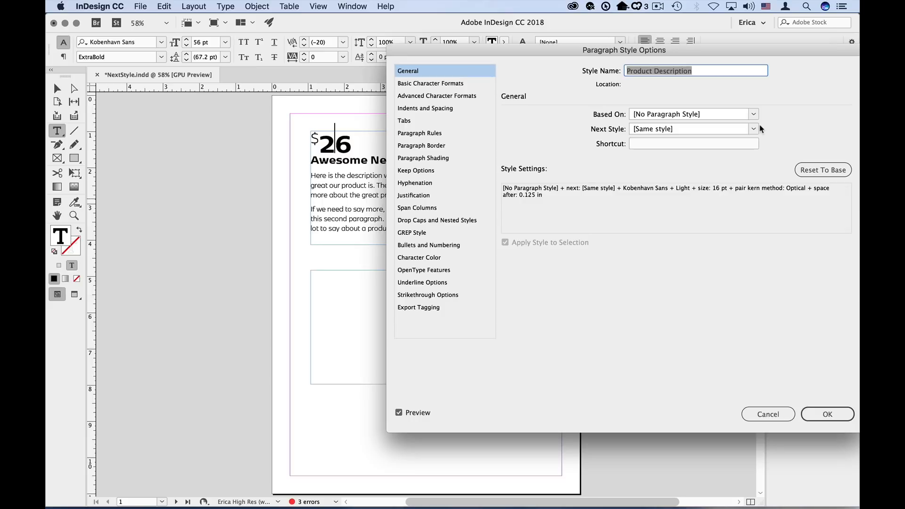
{"action": "left_click", "coordinate": [828, 415]}
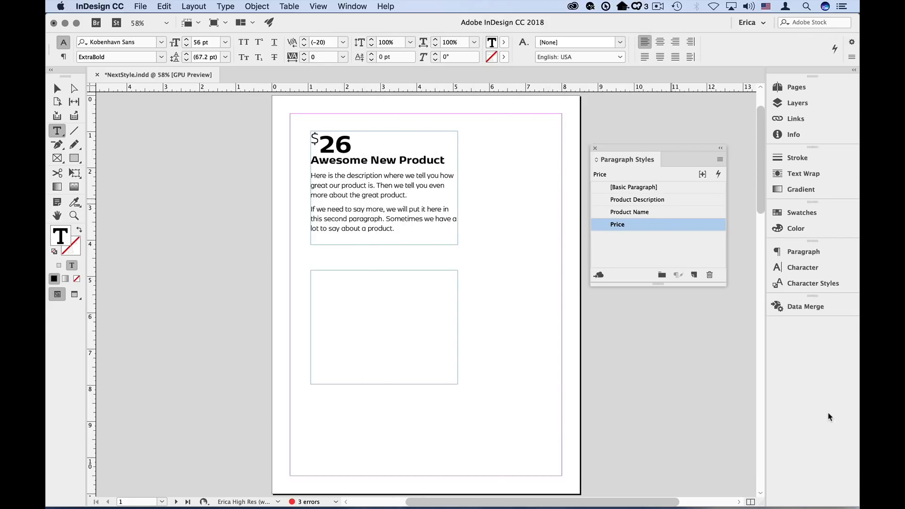
- In the empty frame, type the price $32 and, on a new line, the product name Awesome Product
{"action": "left_click", "coordinate": [391, 312]}
{"action": "type", "text": "$32"}
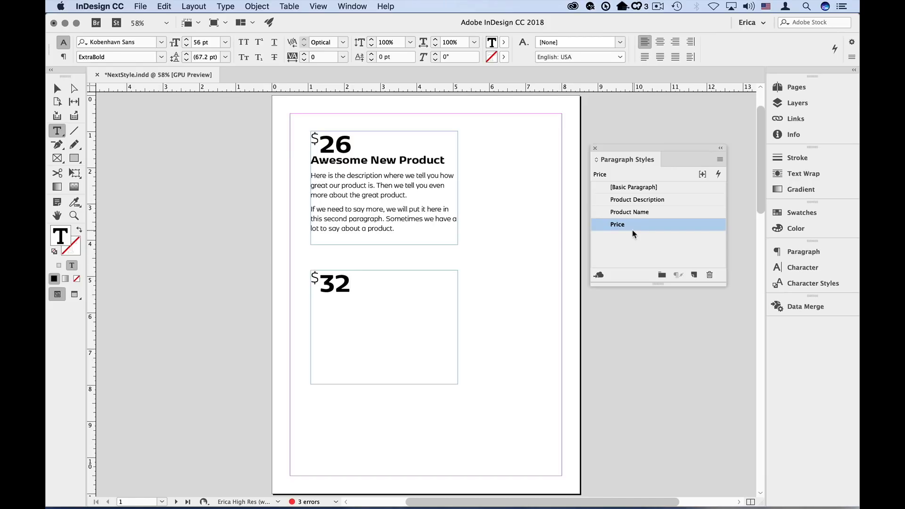
{"action": "key", "text": "Return"}
{"action": "type", "text": "Awesome Product"}
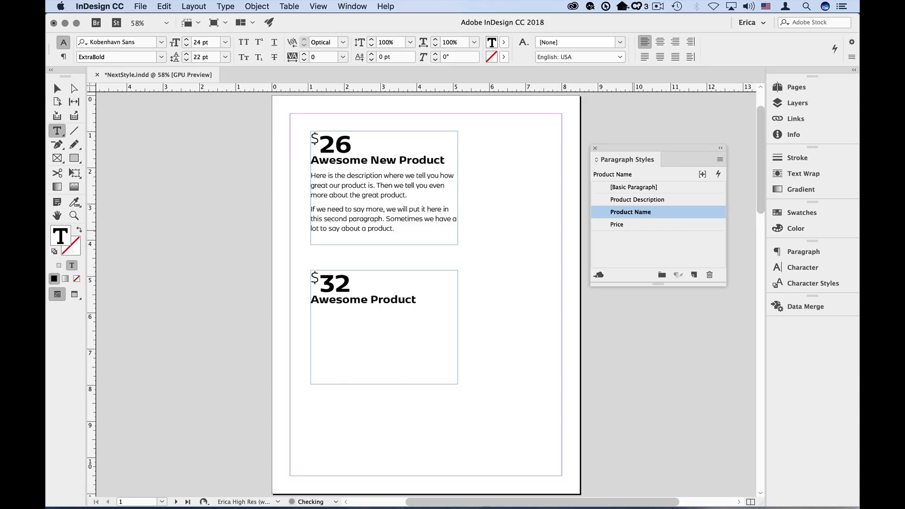
- Start a new paragraph below the name and type the description Description here
{"action": "key", "text": "Return"}
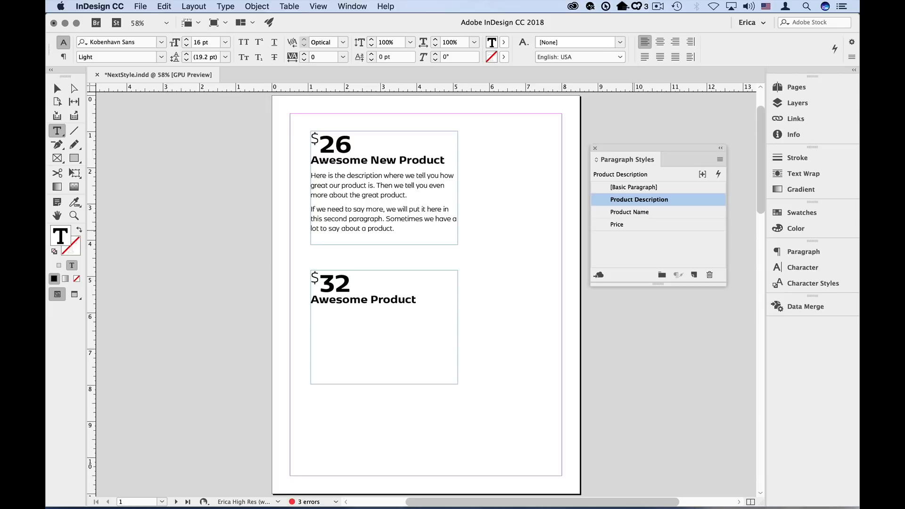
{"action": "type", "text": "Description here."}
- On page 2, apply Price then Next Style with cleared overrides to all text in the first frame
{"action": "key", "text": "super+j"}
{"action": "type", "text": "2"}
{"action": "key", "text": "Return"}
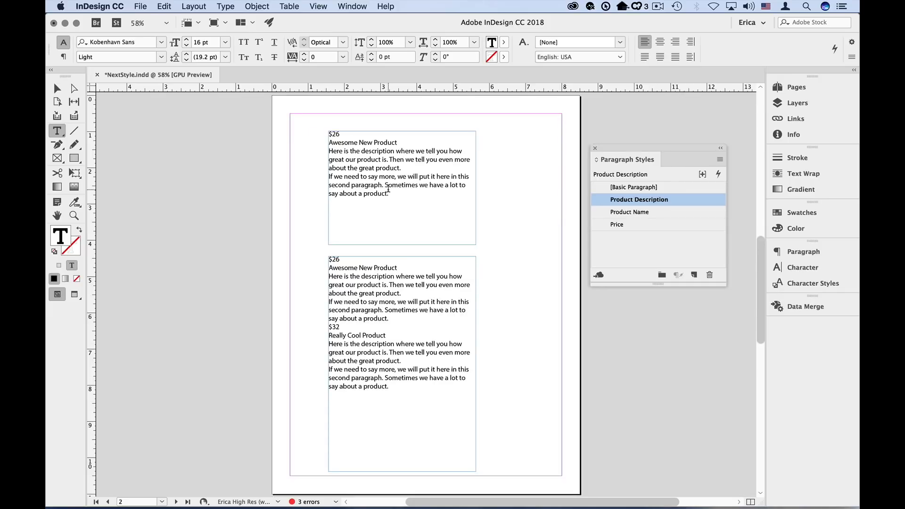
{"action": "left_click_drag", "start_coordinate": [394, 193], "coordinate": [319, 136]}
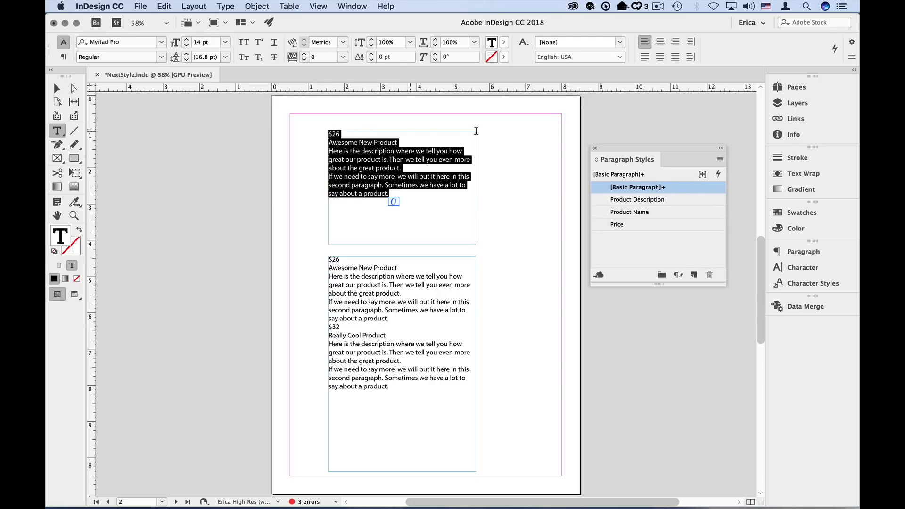
{"action": "right_click", "coordinate": [631, 229]}
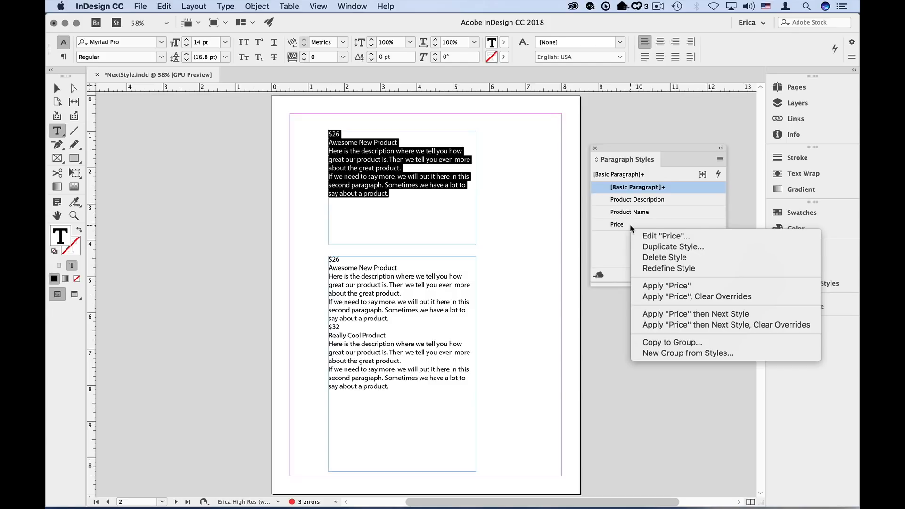
{"action": "left_click", "coordinate": [703, 327]}
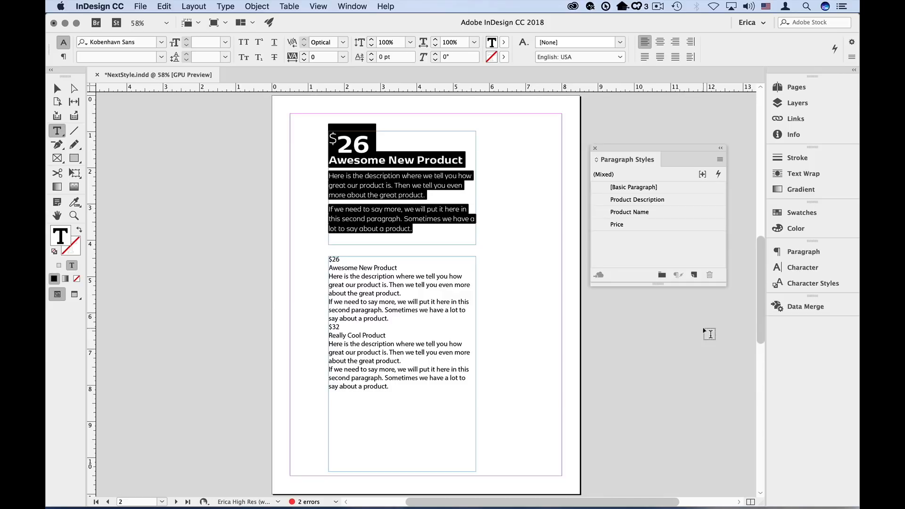
- Apply Price then Next Style with cleared overrides to all text in the second frame, then undo it
{"action": "left_click_drag", "start_coordinate": [398, 389], "coordinate": [321, 260]}
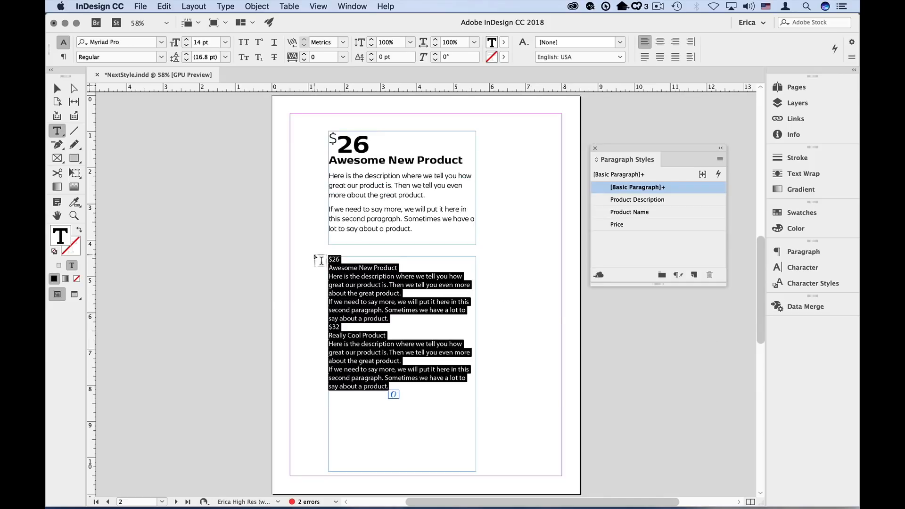
{"action": "right_click", "coordinate": [655, 225]}
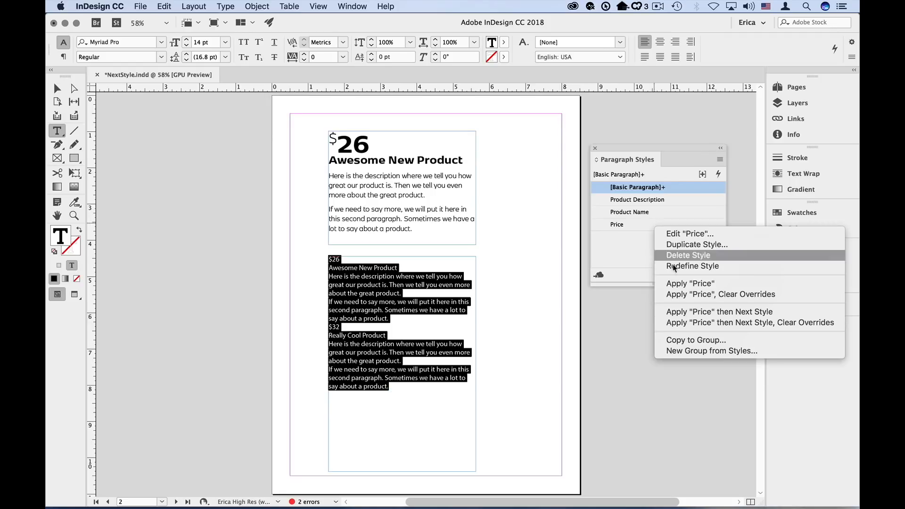
{"action": "left_click", "coordinate": [697, 324]}
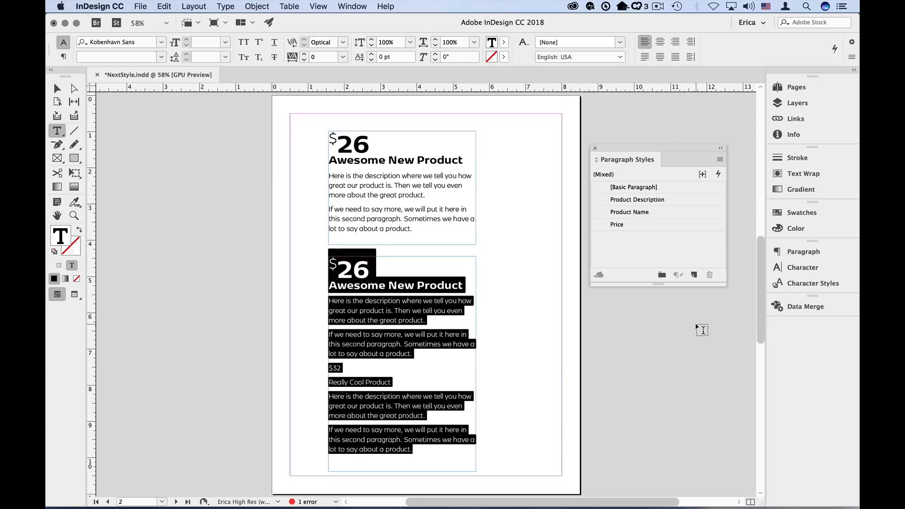
{"action": "left_click", "coordinate": [383, 373]}
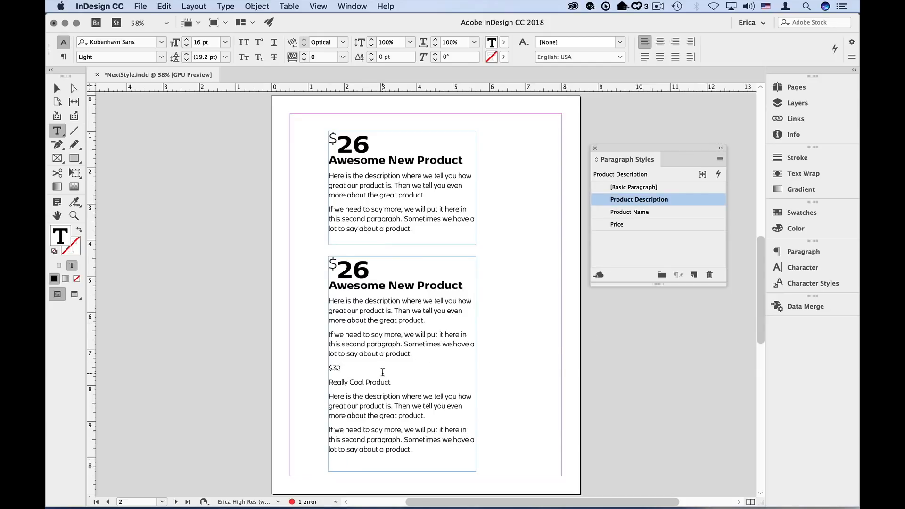
{"action": "key", "text": "super+z"}
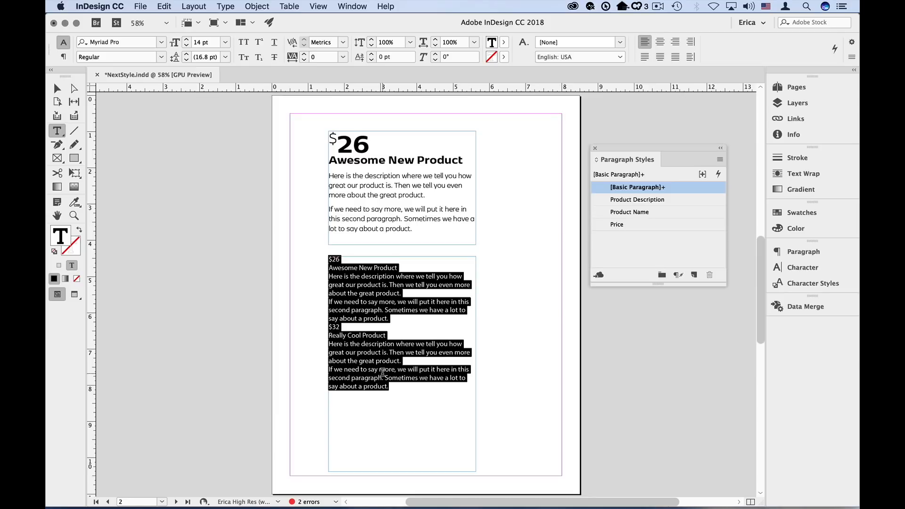
- Apply Price then Next Style with cleared overrides to the first product's text in the second frame
{"action": "left_click", "coordinate": [392, 319], "text": "shift"}
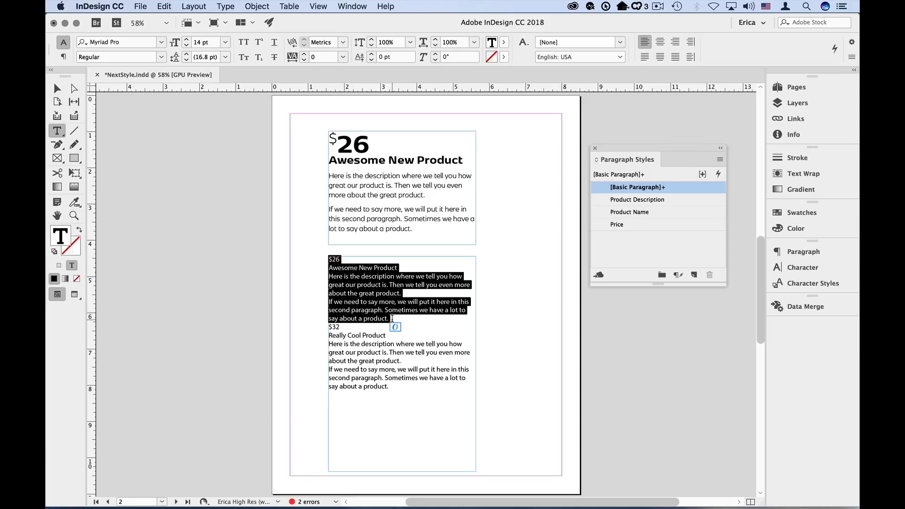
{"action": "right_click", "coordinate": [659, 226]}
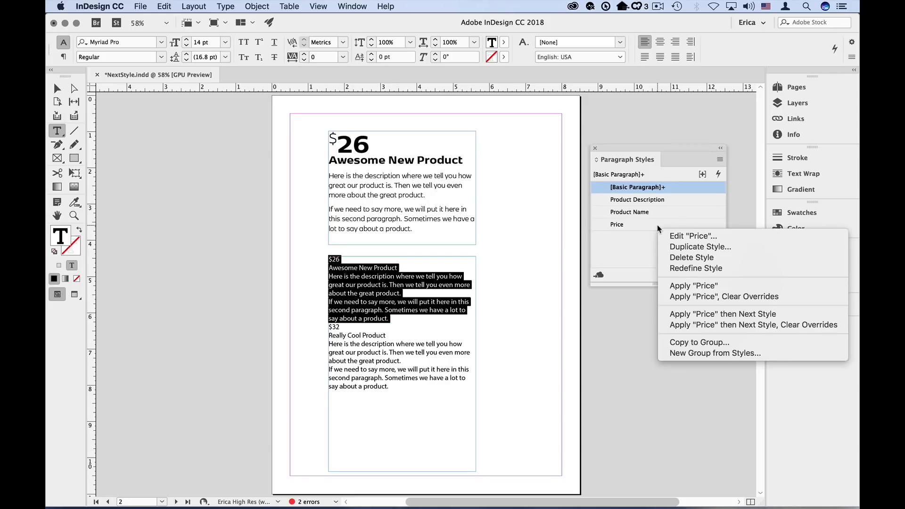
{"action": "left_click", "coordinate": [699, 325]}
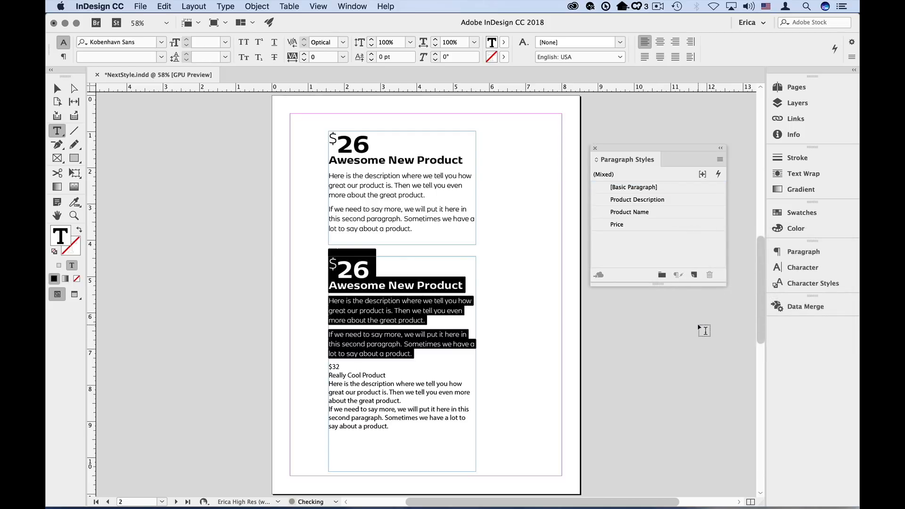
- Apply Price then Next Style with cleared overrides to the $32 product's text, then undo both style applications
{"action": "left_click_drag", "start_coordinate": [403, 429], "coordinate": [309, 368]}
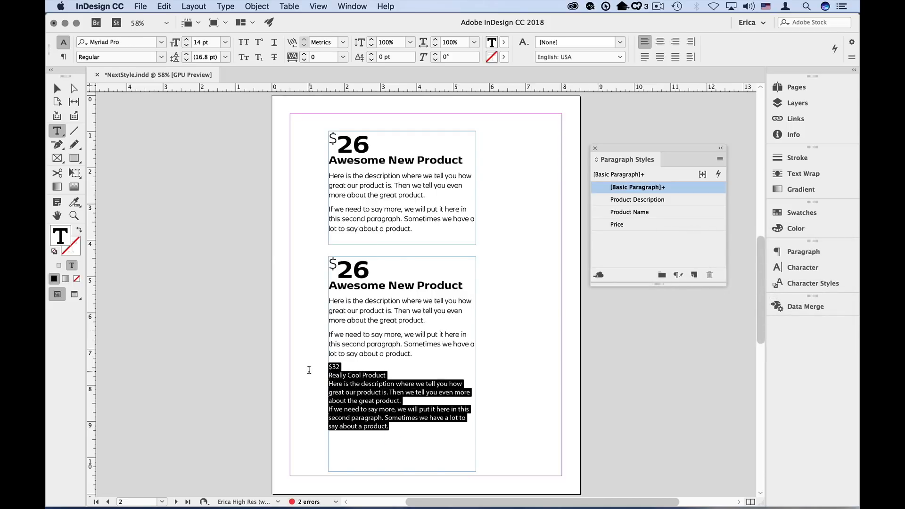
{"action": "right_click", "coordinate": [633, 226]}
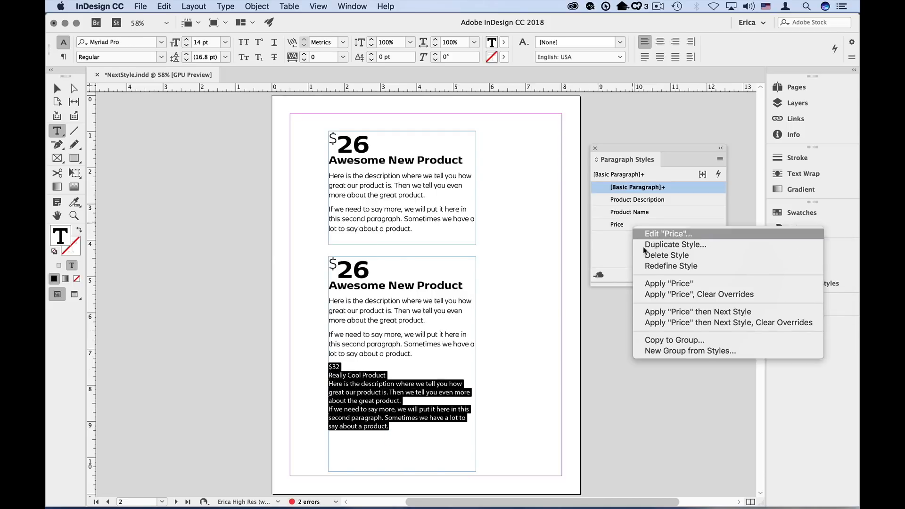
{"action": "left_click", "coordinate": [679, 325]}
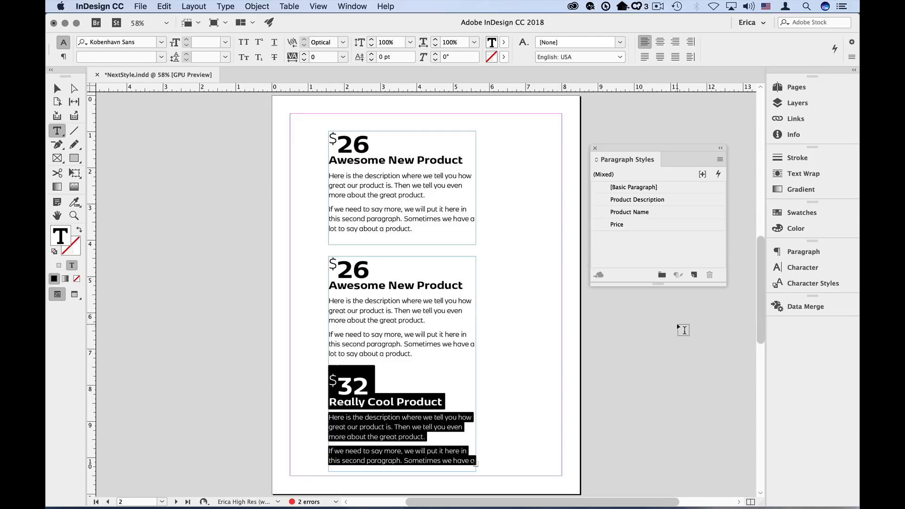
{"action": "key", "text": "super+z"}
{"action": "key", "text": "super+z"}
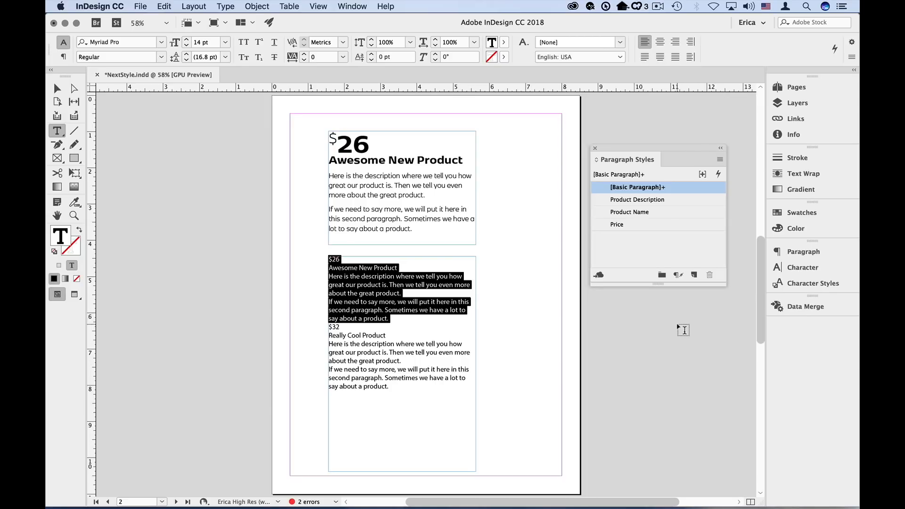
- Delete the second description paragraph of both products in the second frame
{"action": "triple_click", "coordinate": [380, 310]}
{"action": "key", "text": "BackSpace"}
{"action": "triple_click", "coordinate": [361, 354]}
{"action": "key", "text": "BackSpace"}
{"action": "key", "text": "BackSpace"}
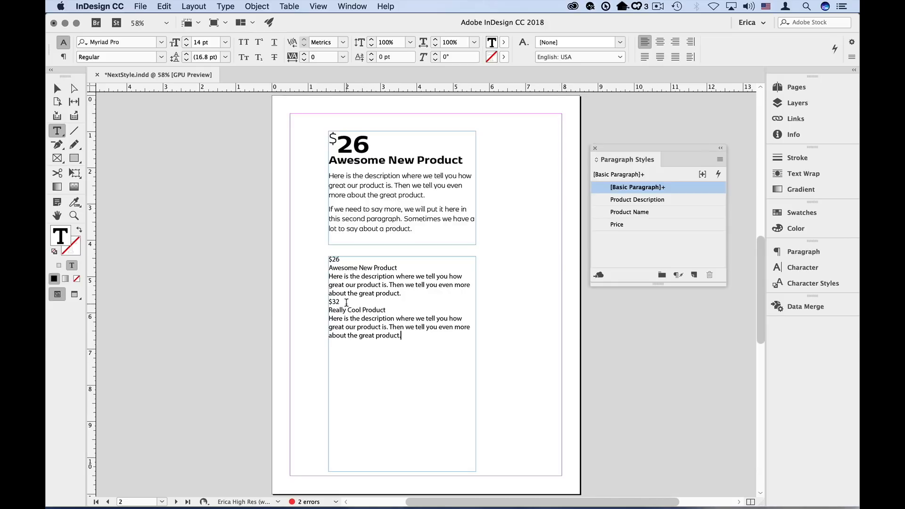
- Edit the Product Description paragraph style so its Next Style is Price
{"action": "right_click", "coordinate": [676, 201]}
{"action": "left_click", "coordinate": [660, 209]}
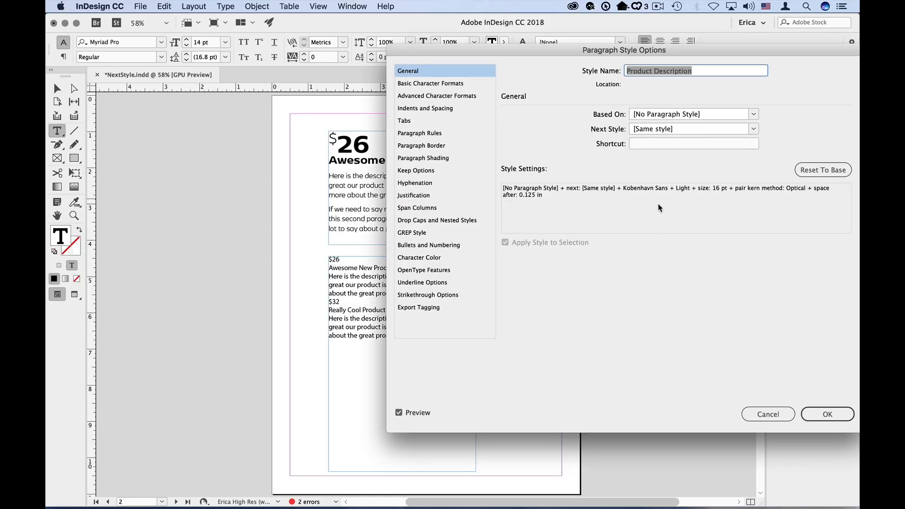
{"action": "left_click", "coordinate": [753, 130]}
{"action": "left_click", "coordinate": [715, 188]}
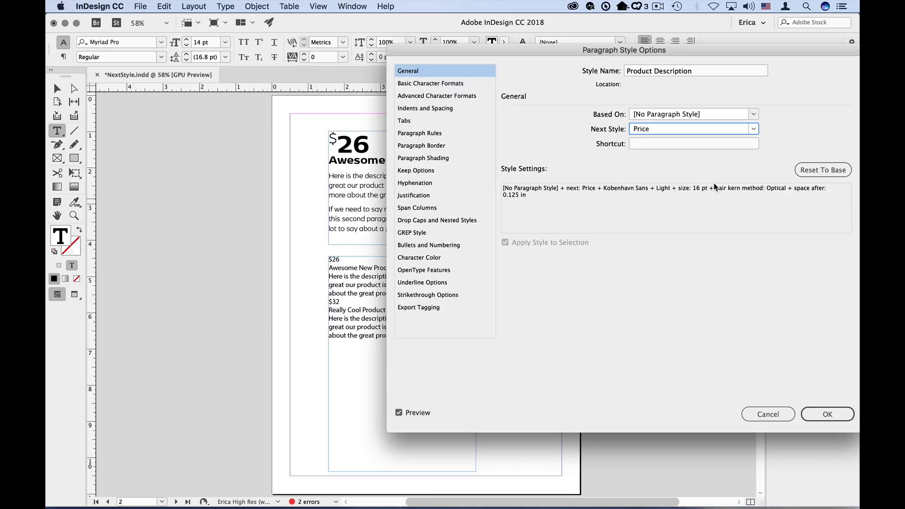
{"action": "left_click", "coordinate": [822, 415]}
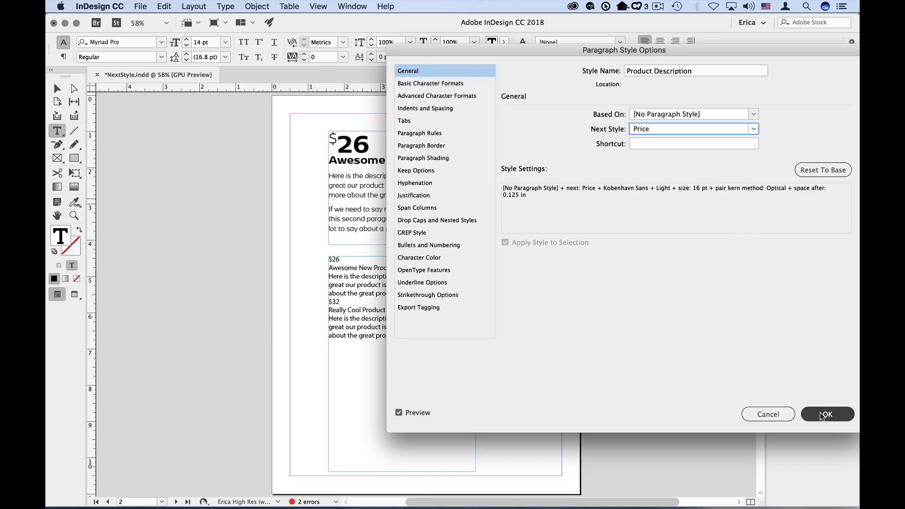
- Apply Price then Next Style with cleared overrides to all text in the second frame
{"action": "left_click_drag", "start_coordinate": [410, 339], "coordinate": [331, 254]}
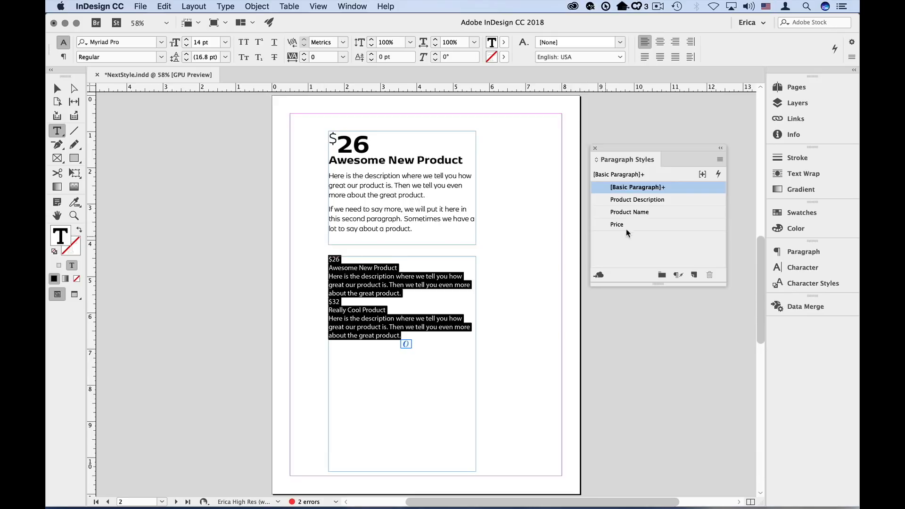
{"action": "right_click", "coordinate": [646, 226]}
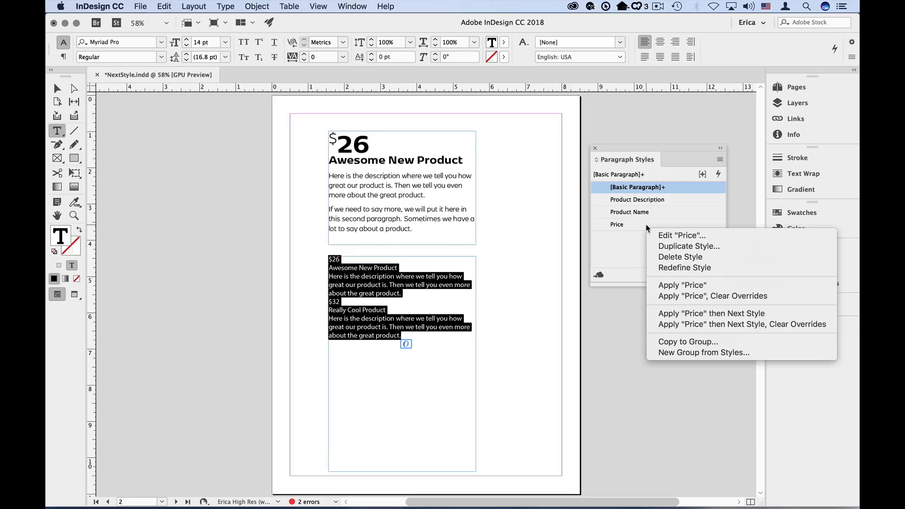
{"action": "left_click", "coordinate": [697, 323]}
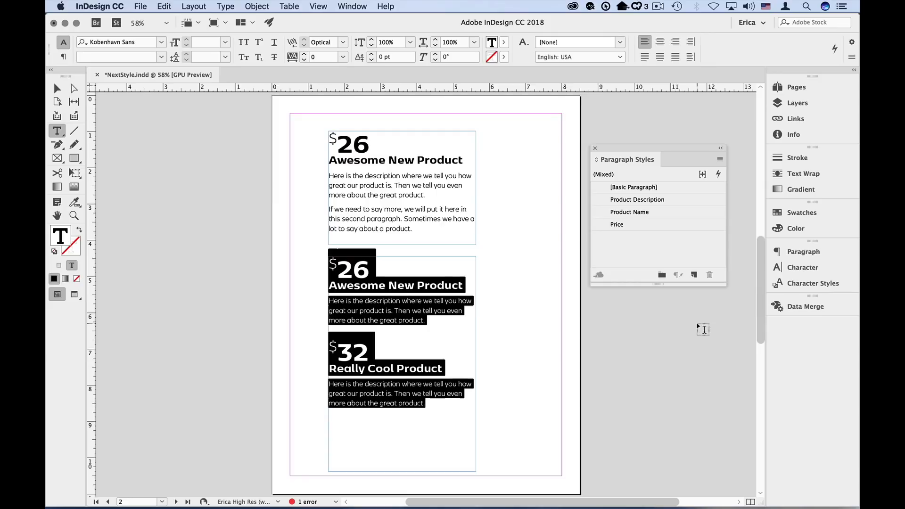